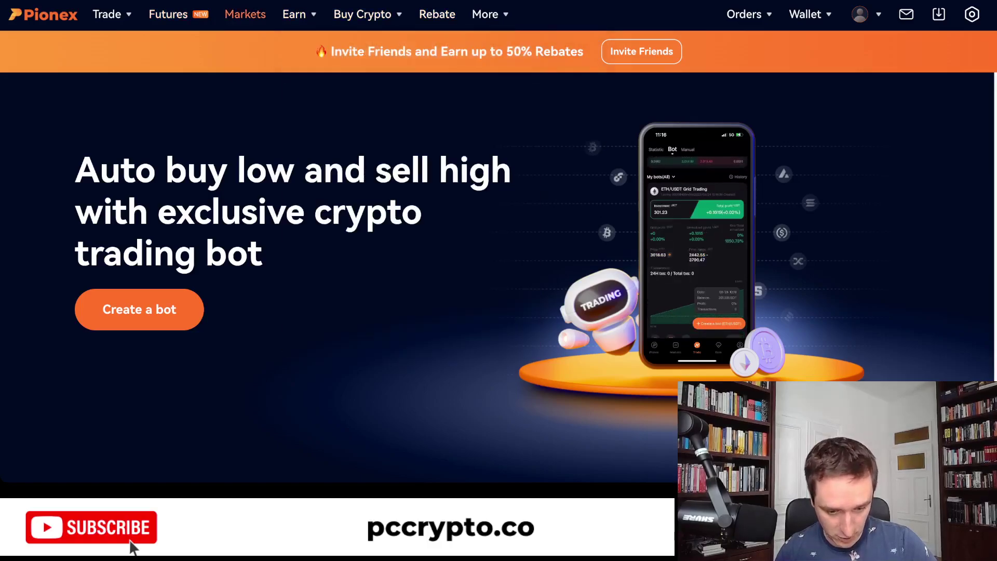
# - Open the PionexGPT strategy assistant from Pionex's More menu
pyautogui.moveTo(485, 14)
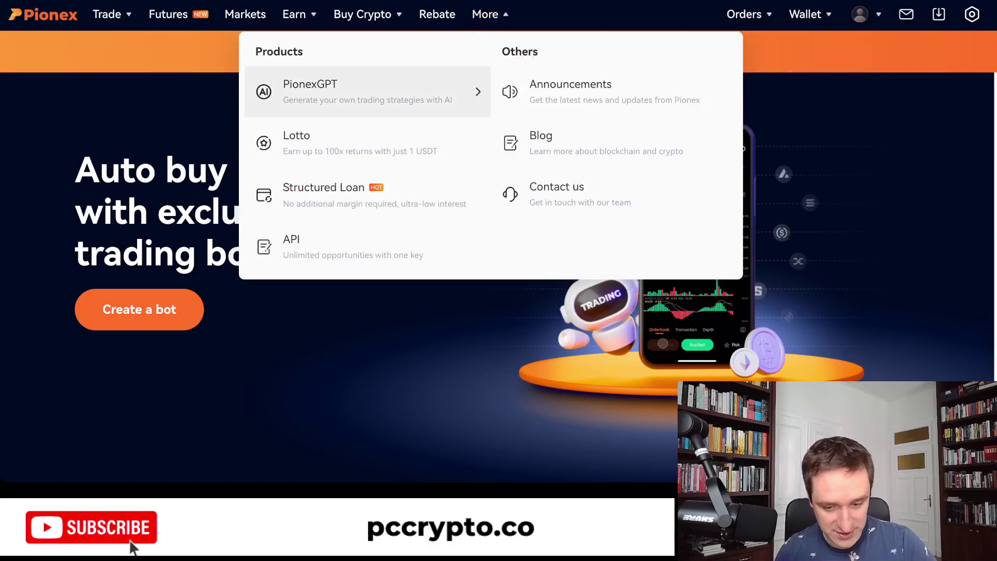
pyautogui.click(367, 91)
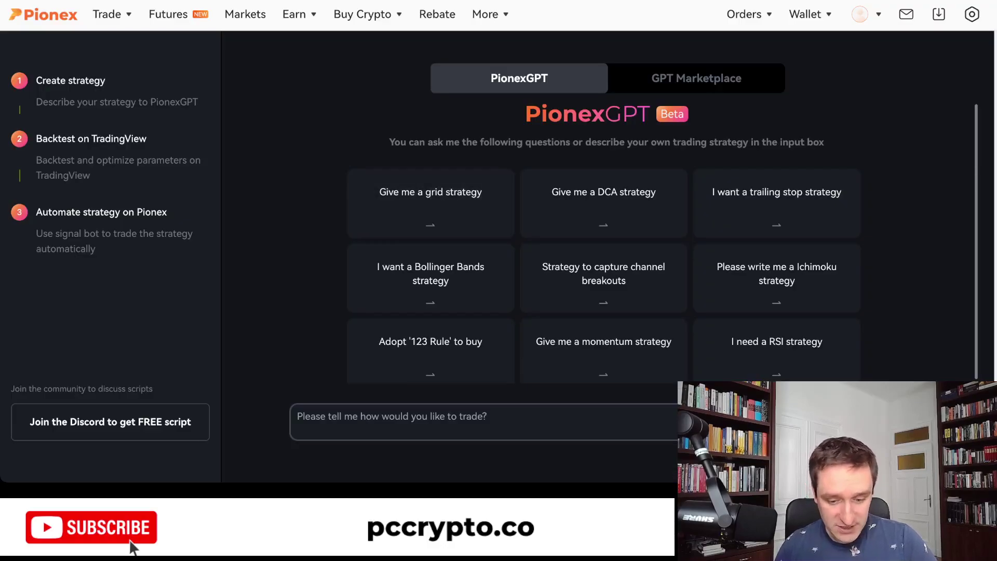
pyautogui.scroll(-1, 603, 233)
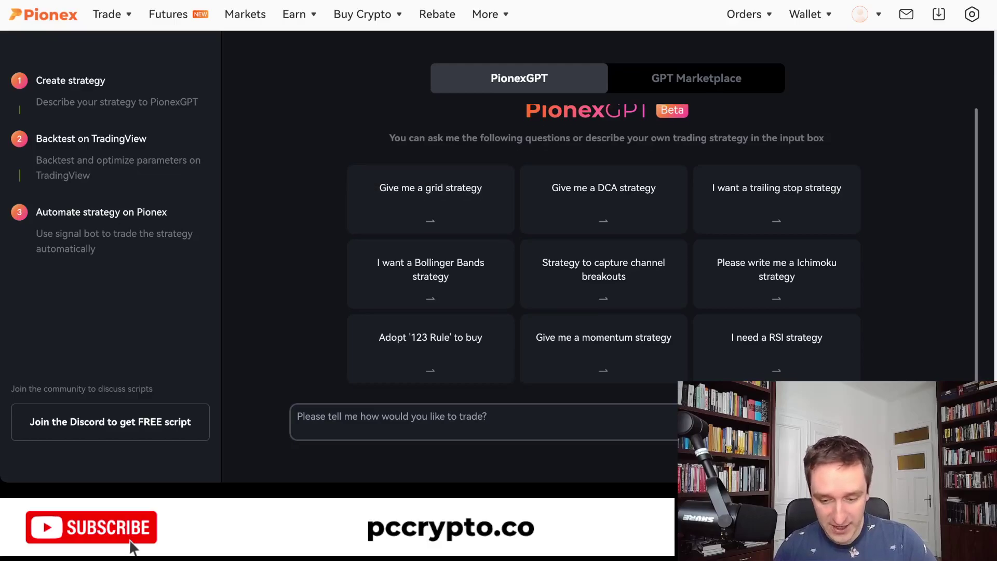
pyautogui.scroll(1, 603, 234)
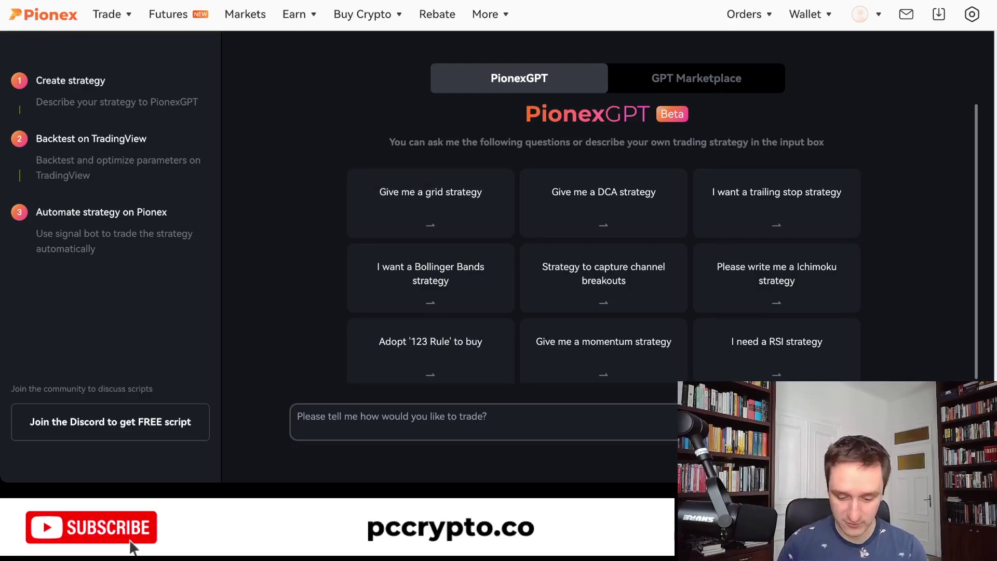
# - Request PionexGPT's suggested strategy with the 'Please write me a Ichimoku strategy' prompt
pyautogui.click(483, 422)
pyautogui.write('I')
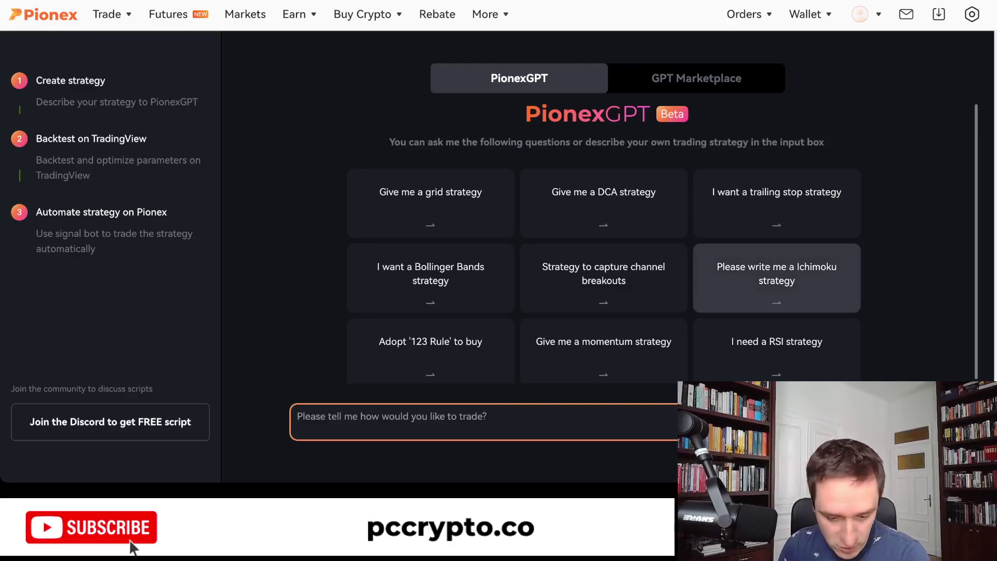
pyautogui.click(776, 274)
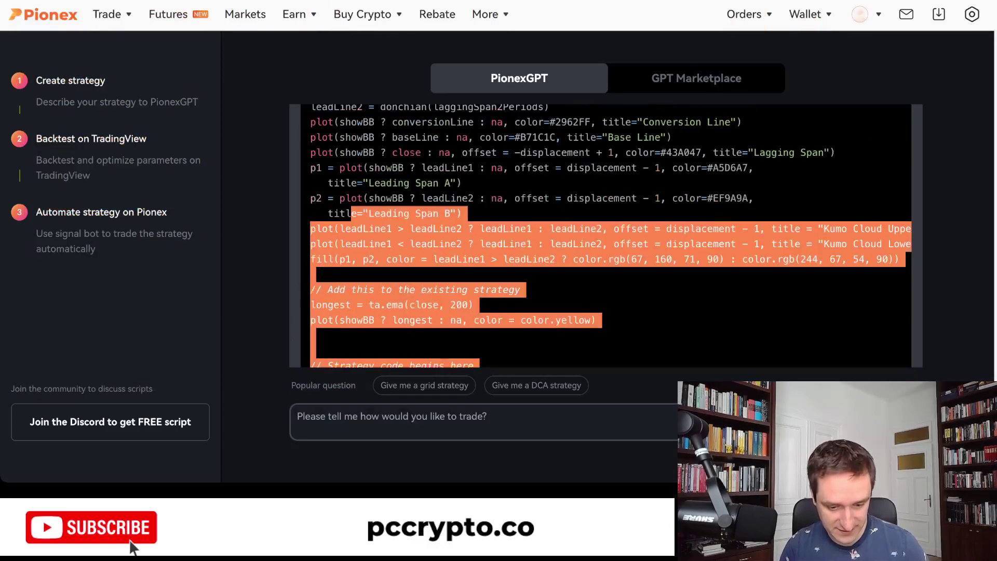
# - Select the entire generated Ichimoku Pine code in PionexGPT's reply
pyautogui.moveTo(351, 208); pyautogui.dragTo(310, 192)
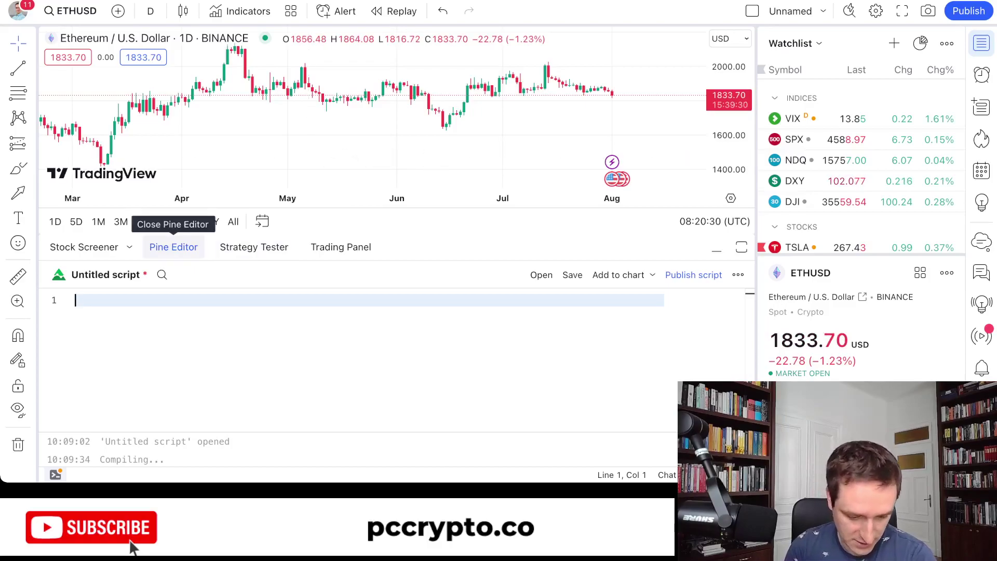
# - Paste the PionexGPT code into the Pine Editor and add it to the ETHUSD chart
pyautogui.click(173, 247)
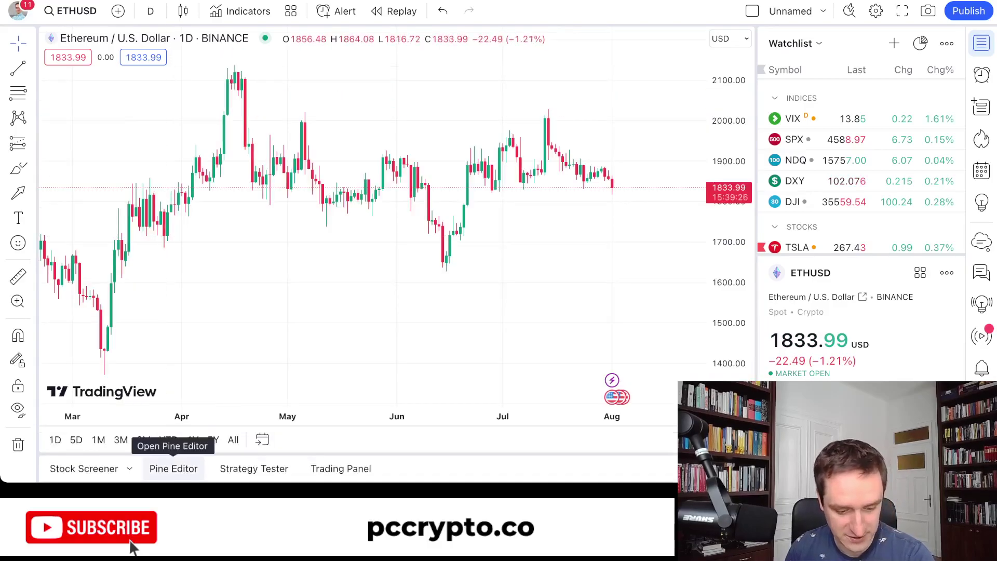
pyautogui.click(173, 469)
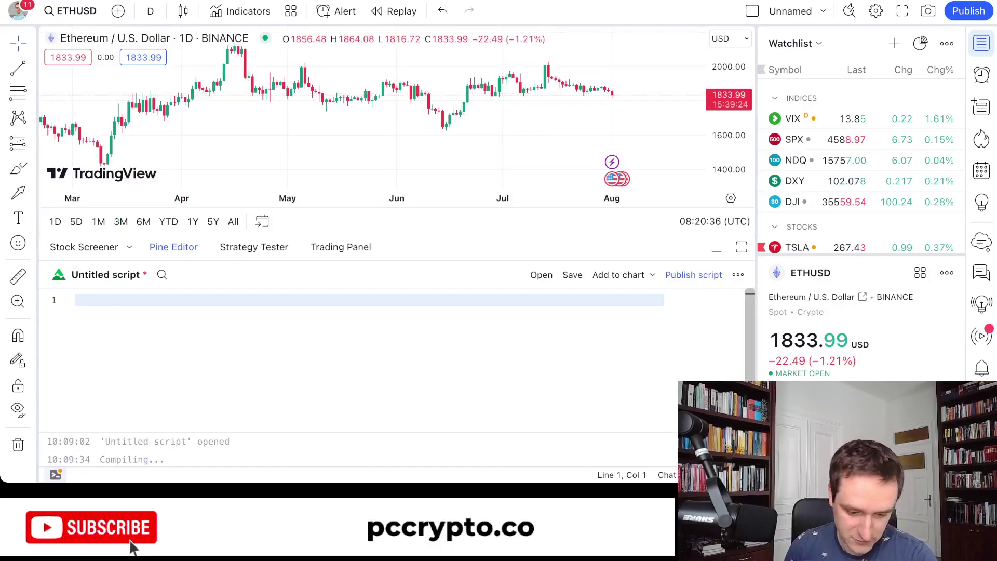
pyautogui.hotkey('ctrl', 'v')
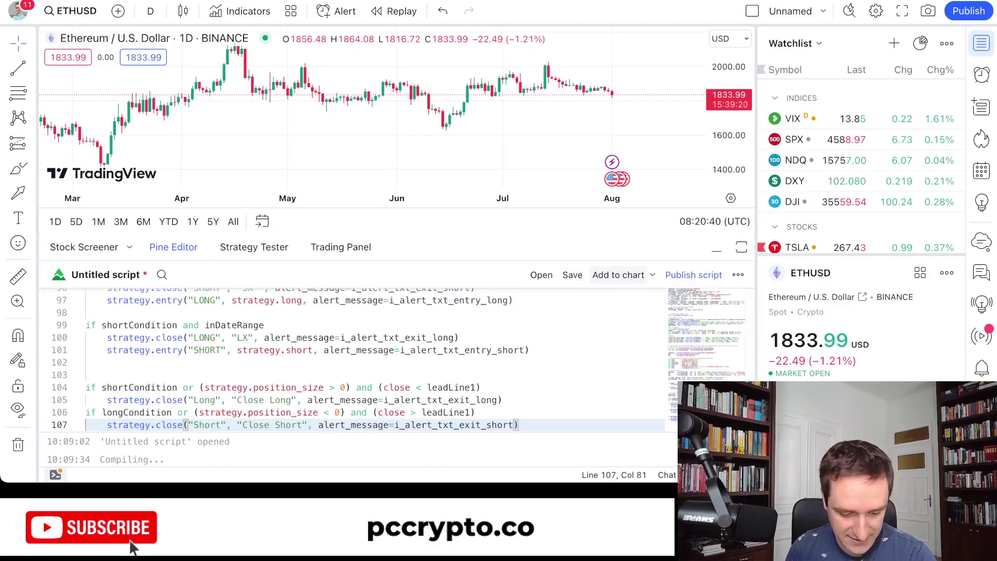
pyautogui.hotkey('ctrl', 'Return')
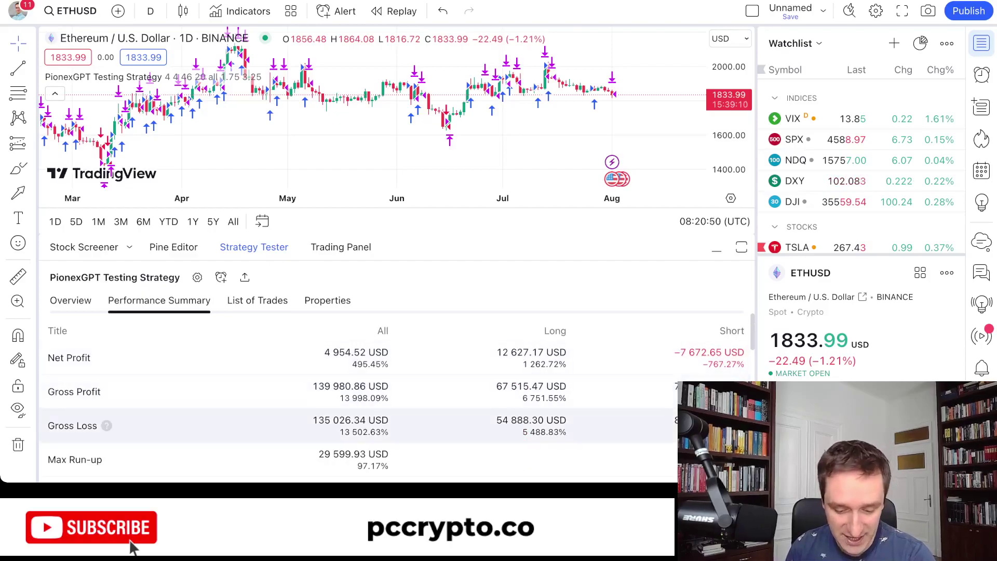
# - Scroll through the Strategy Tester's Performance Summary for the ETHUSD backtest
pyautogui.scroll(-1, 363, 410)
pyautogui.scroll(1, 364, 410)
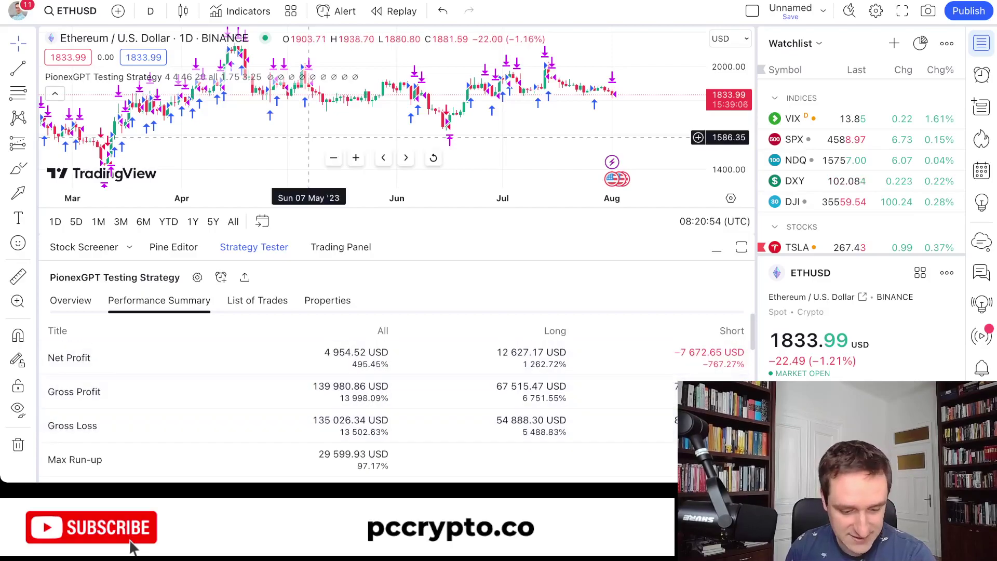
pyautogui.scroll(4, 301, 136)
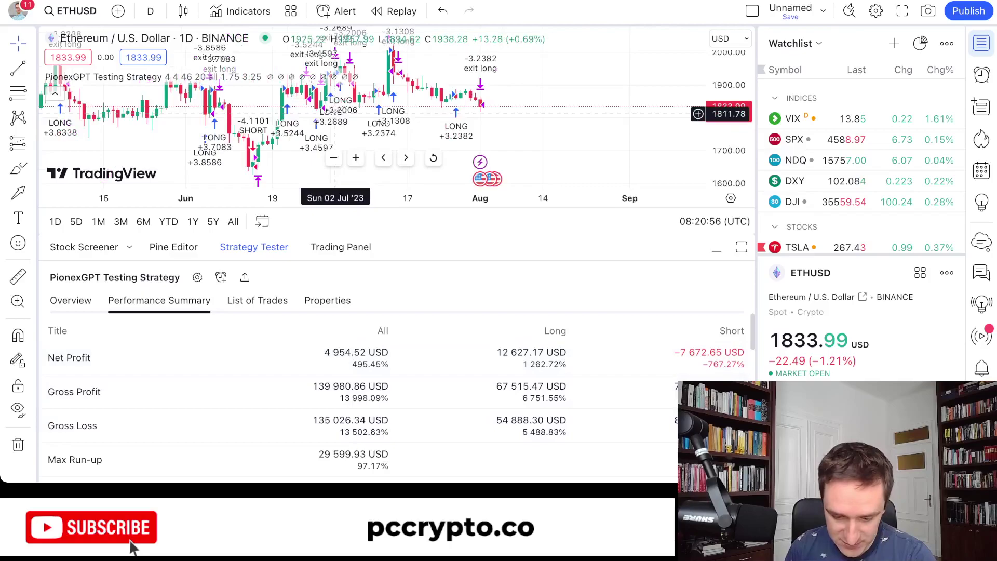
pyautogui.scroll(-1, 303, 115)
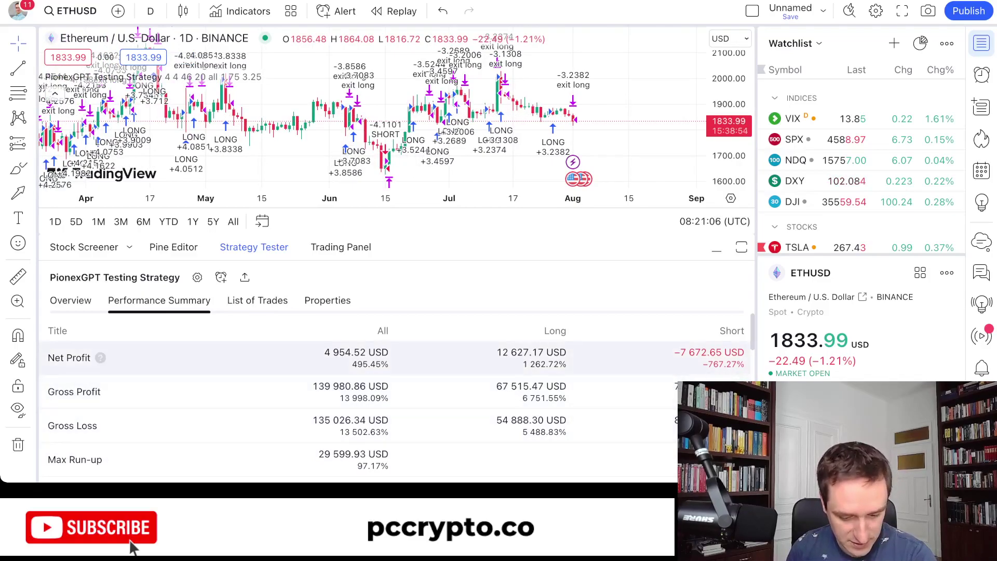
pyautogui.scroll(-1, 156, 372)
pyautogui.scroll(1, 155, 387)
pyautogui.scroll(-1, 156, 386)
pyautogui.scroll(1, 156, 387)
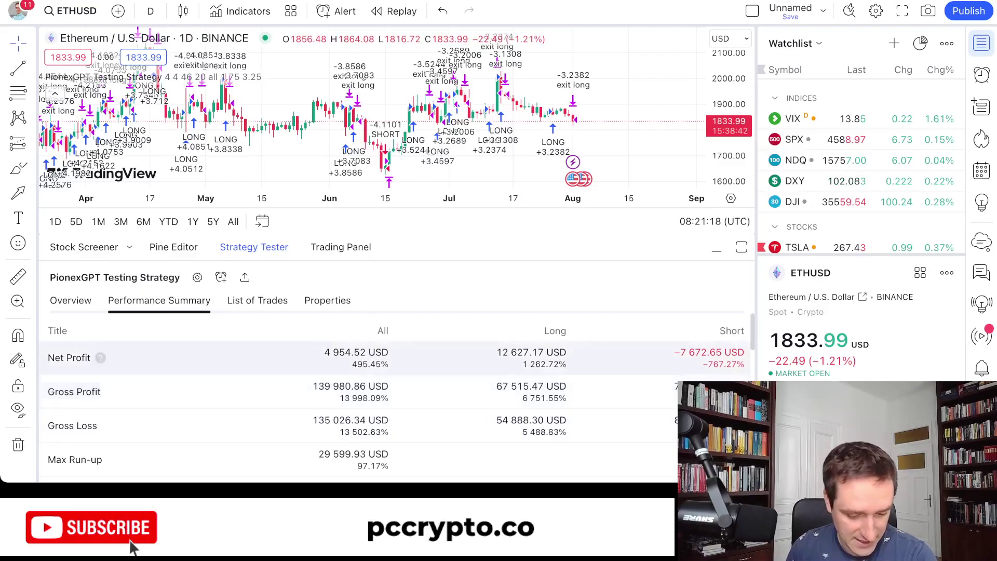
# - Check the long/short profit split (12,627.17 vs −7,672.65 USD) and bring back the script code
pyautogui.scroll(-4, 364, 410)
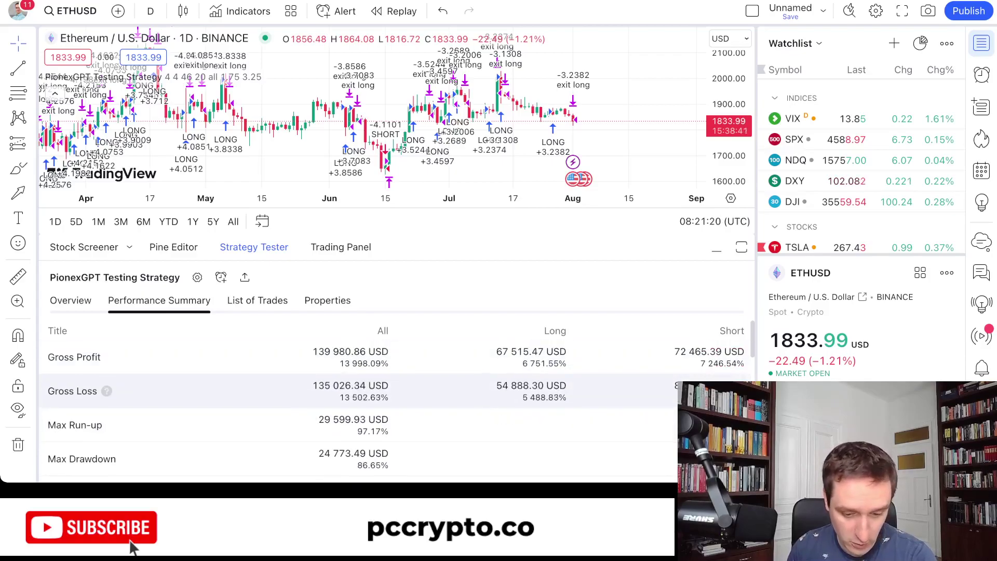
pyautogui.scroll(-4, 363, 405)
pyautogui.scroll(8, 363, 405)
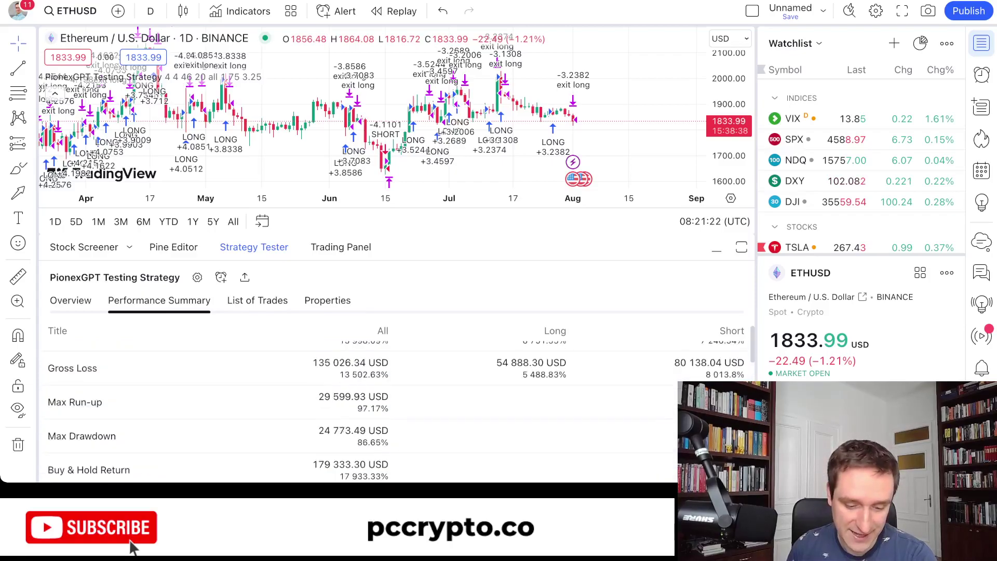
pyautogui.scroll(3, 382, 141)
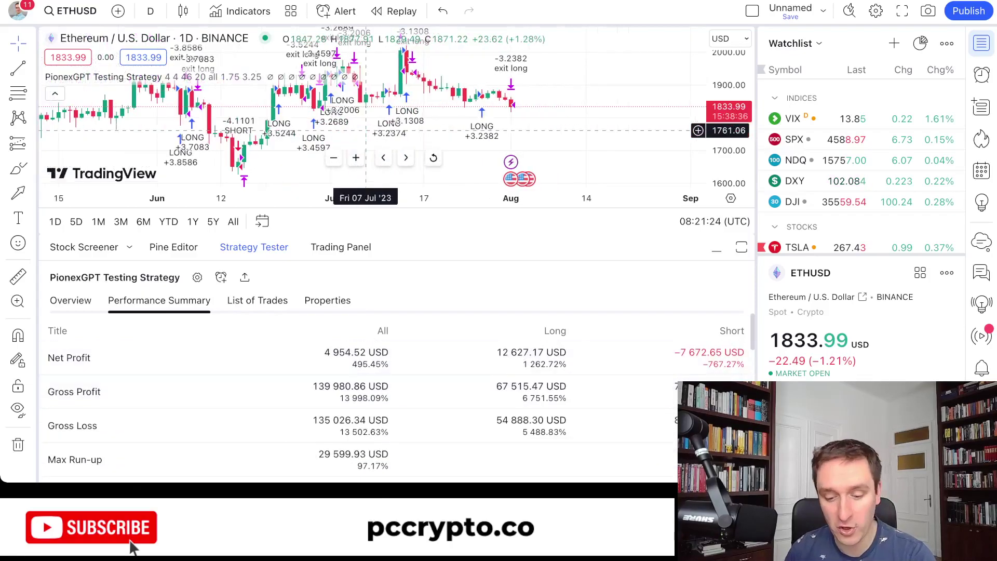
pyautogui.scroll(-3, 366, 131)
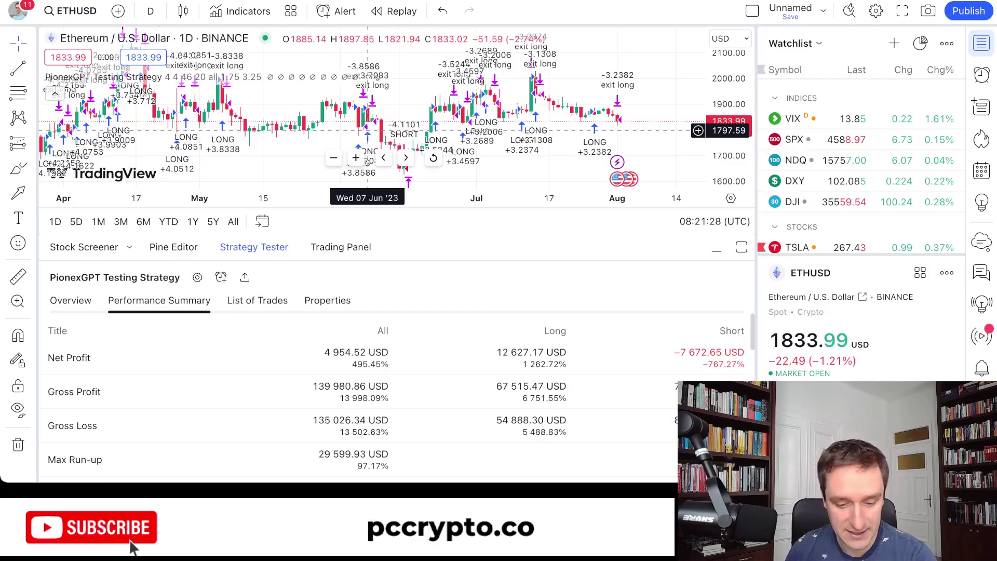
pyautogui.scroll(3, 367, 131)
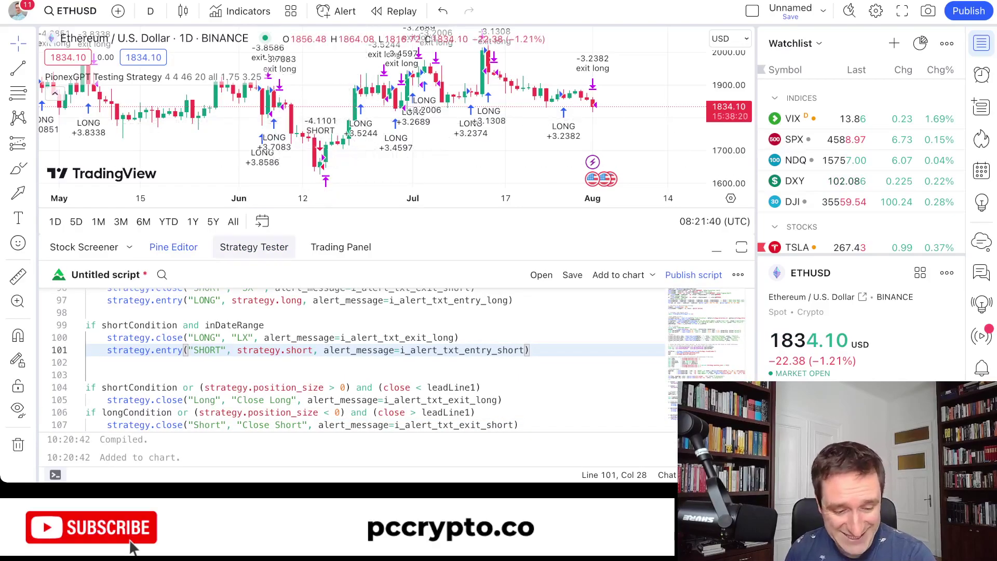
pyautogui.click(254, 246)
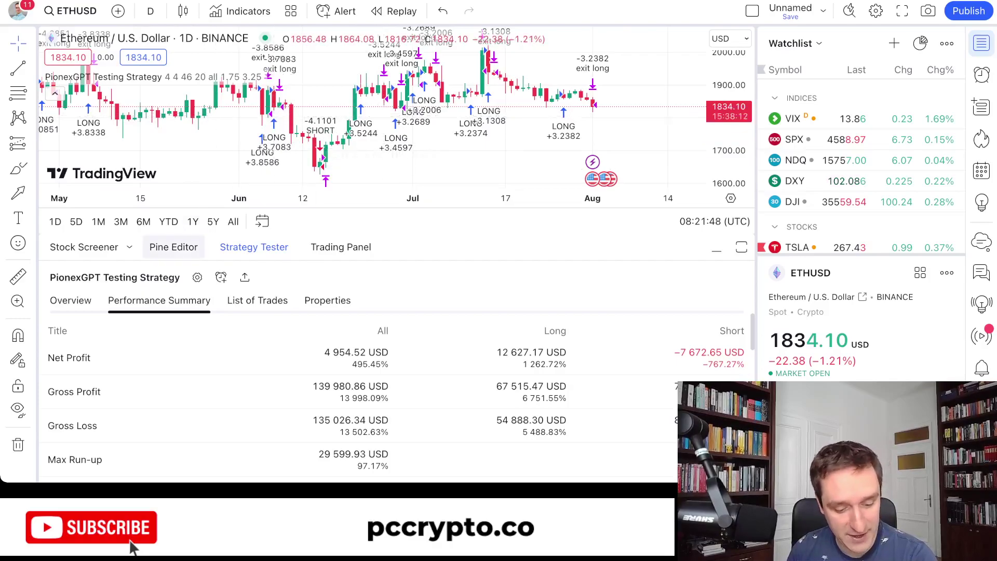
pyautogui.click(174, 246)
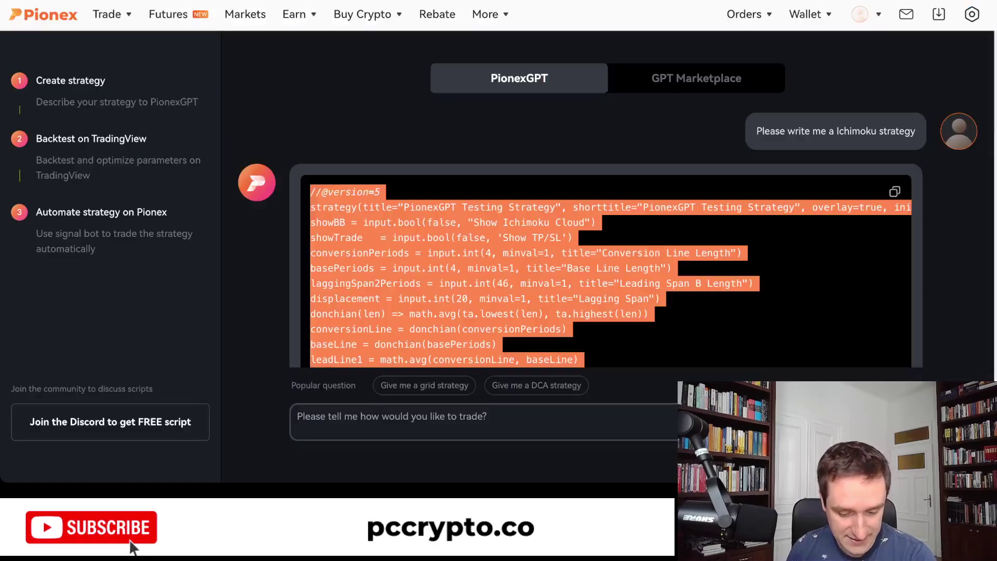
# - Ask PionexGPT to 'Modify this strategy to add also Bollinger Bands'
pyautogui.click(364, 421)
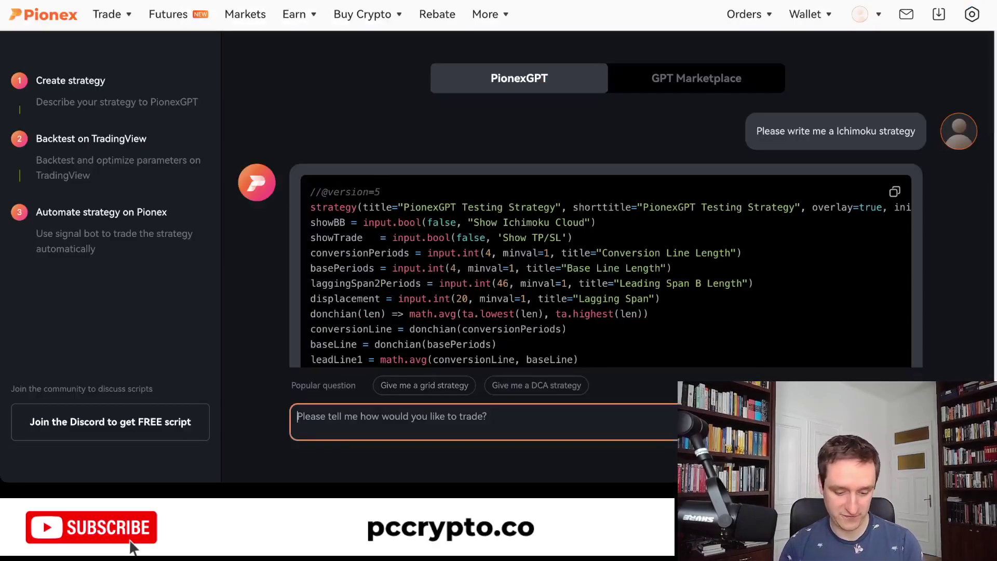
pyautogui.write('Modify')
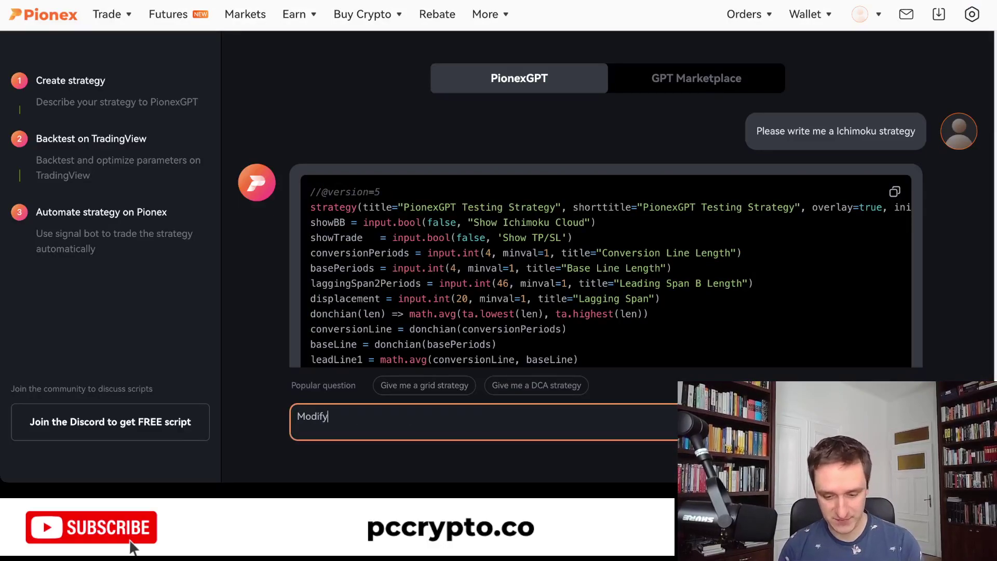
pyautogui.write(' this strategy to')
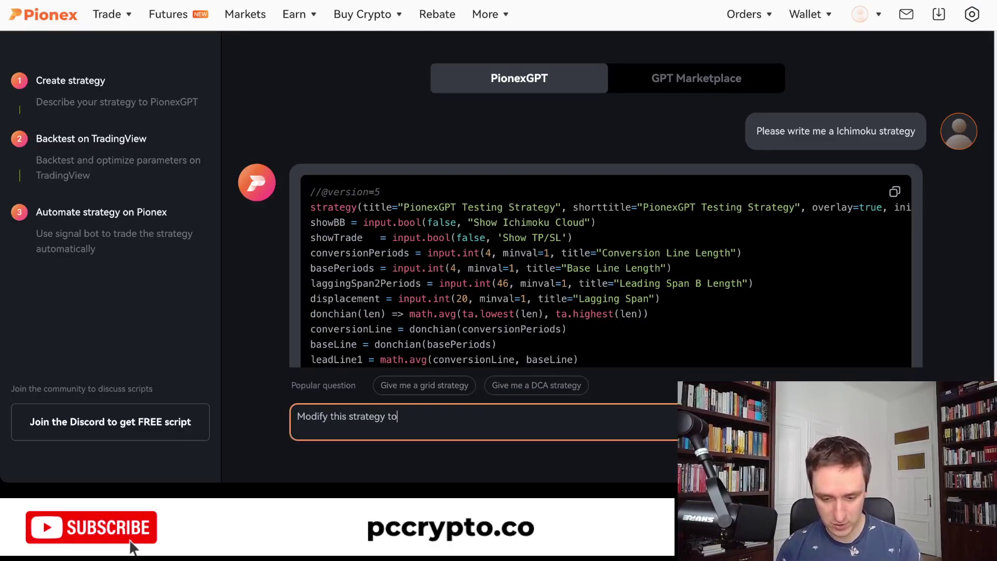
pyautogui.write(' add also B')
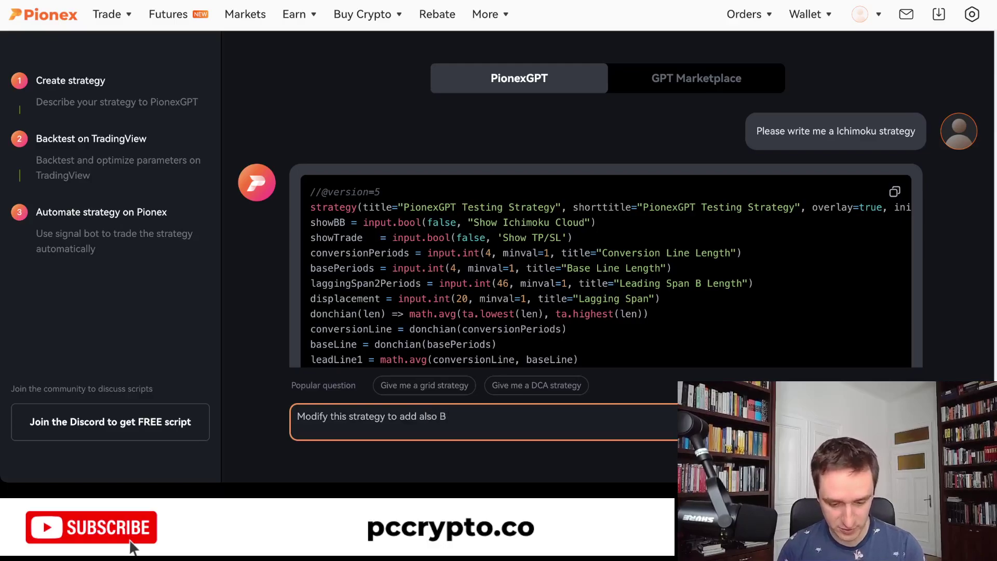
pyautogui.write('ollinger Bands')
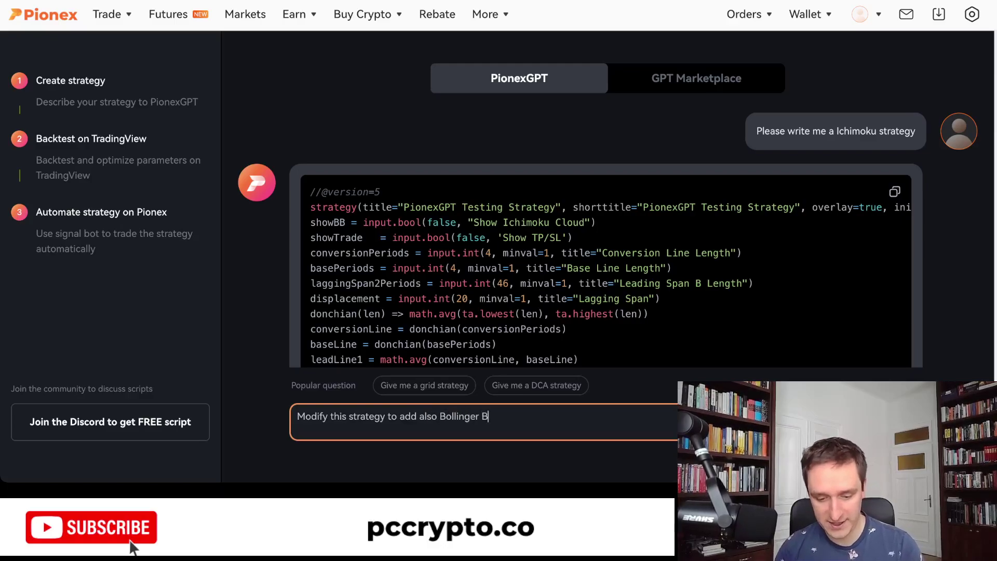
pyautogui.press('Return')
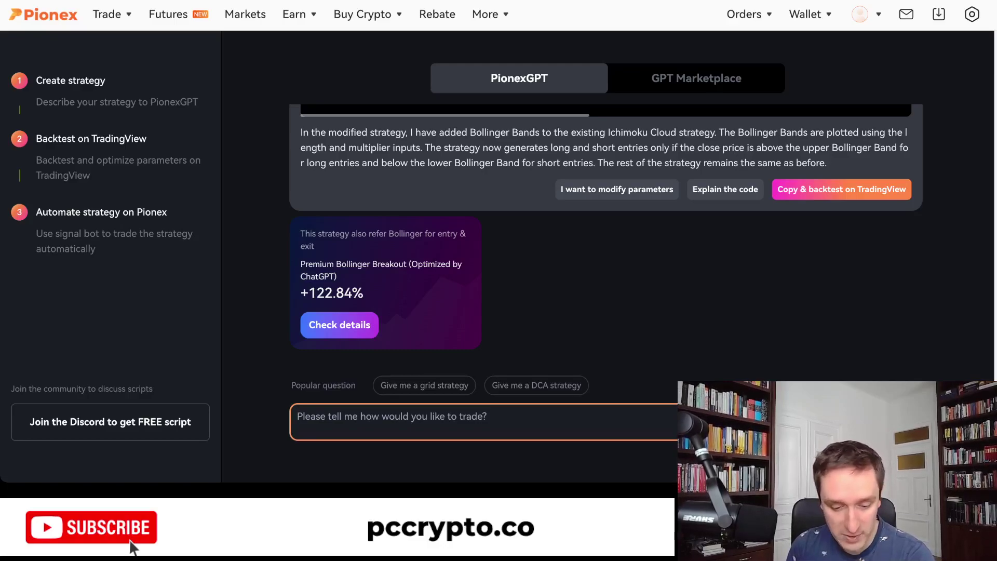
# - Copy the Ichimoku-plus-Bollinger code from the top of the code block and return to TradingView
pyautogui.scroll(5, 606, 234)
pyautogui.scroll(10, 606, 233)
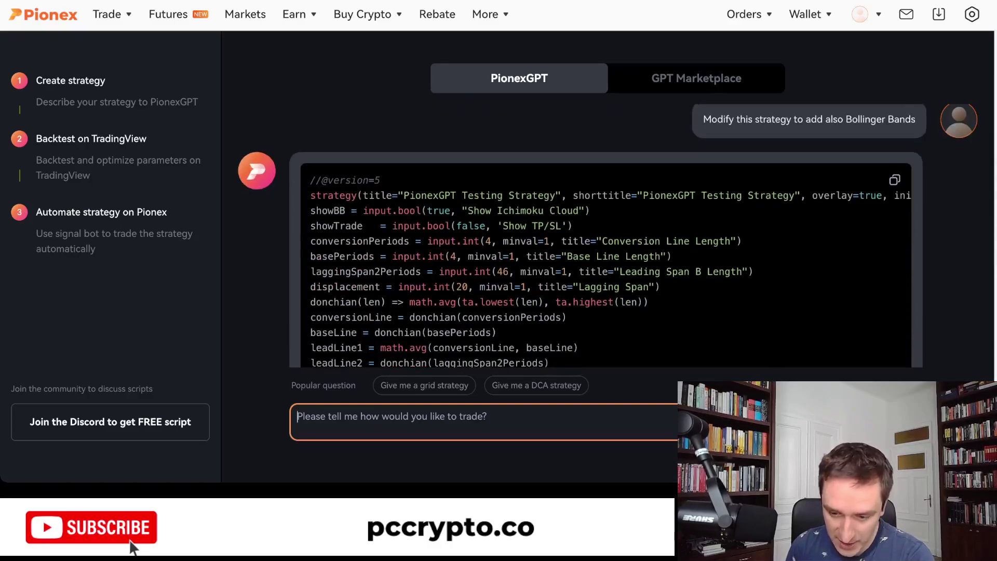
pyautogui.click(894, 179)
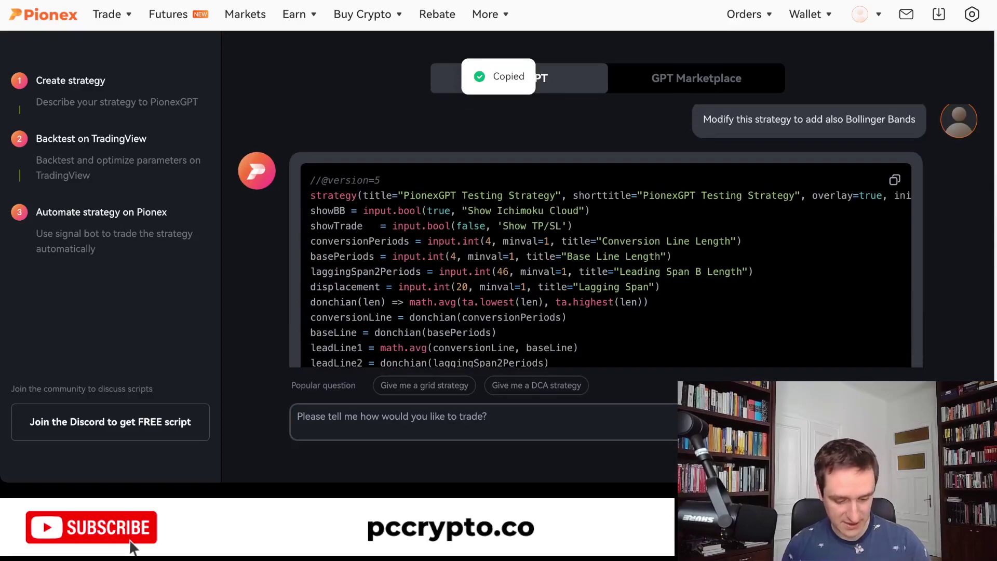
pyautogui.hotkey('alt', 'Tab')
# - Replace the Pine script with the Bollinger-modified code and add it to the chart, triggering an input() error
pyautogui.hotkey('ctrl', 'a')
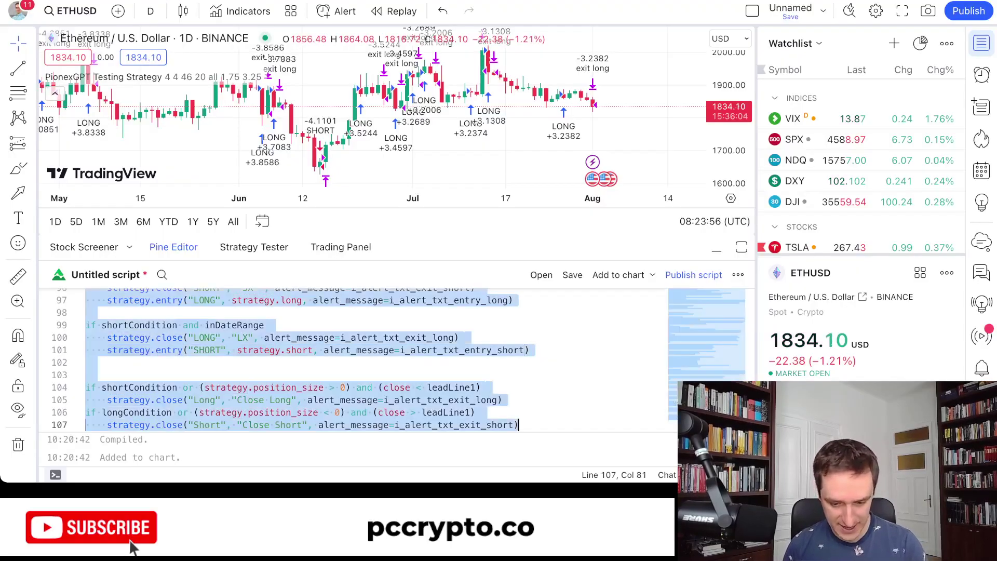
pyautogui.press('BackSpace')
pyautogui.hotkey('ctrl', 'v')
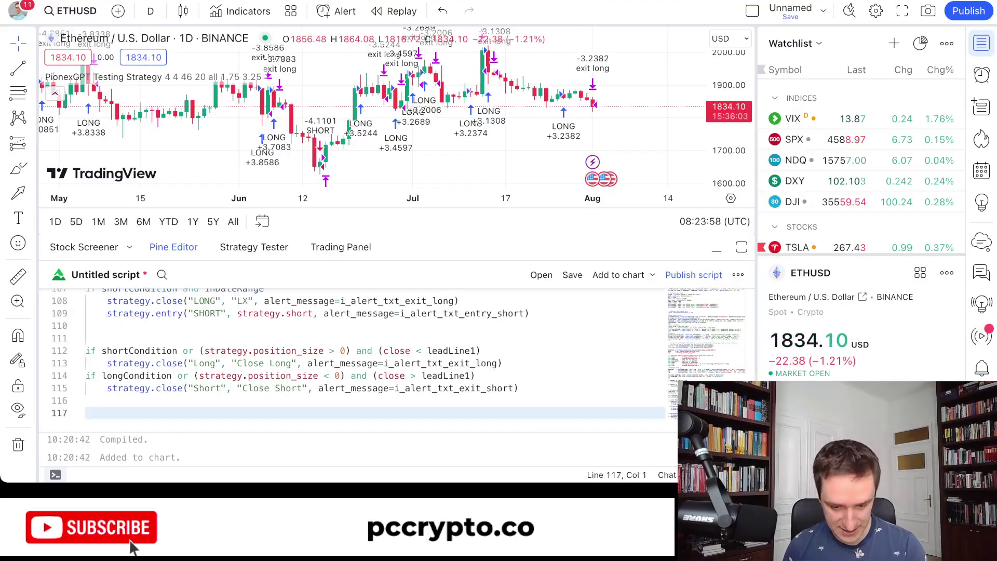
pyautogui.press('super+Return')
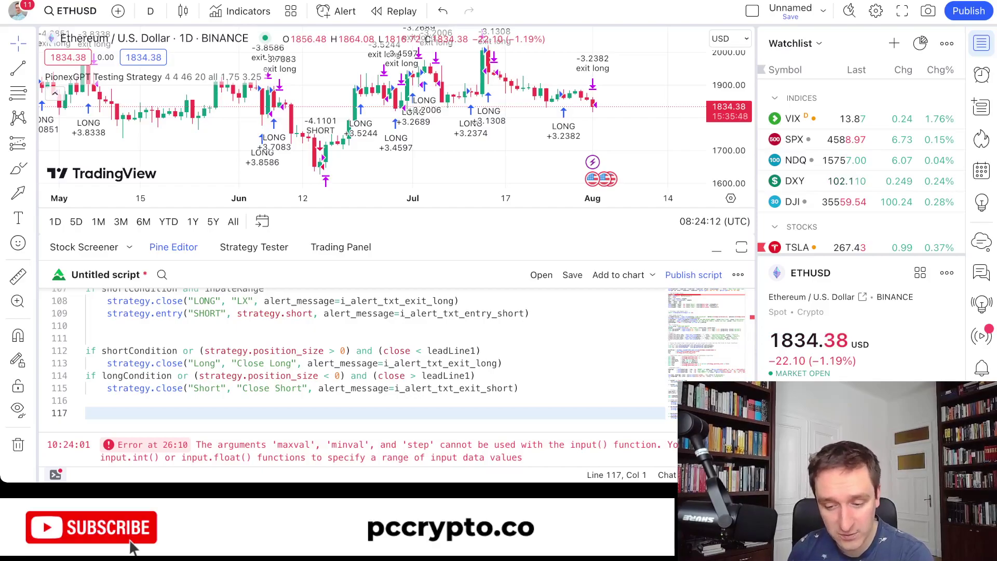
pyautogui.hotkey('ctrl', 'Tab')
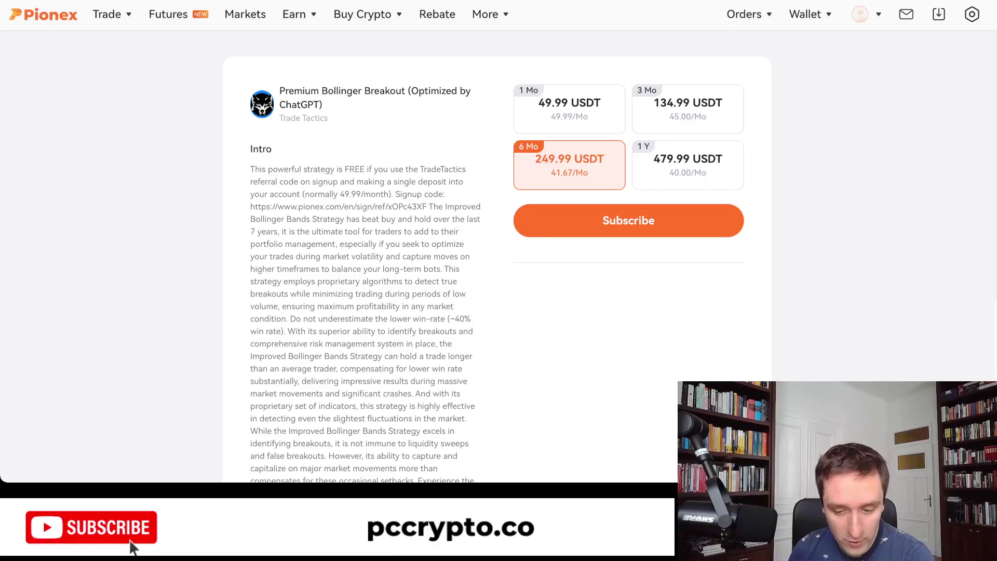
# - Leave the Premium Bollinger Breakout page, browse GPT Marketplace strategies, and return to PionexGPT
pyautogui.hotkey('alt', 'Left')
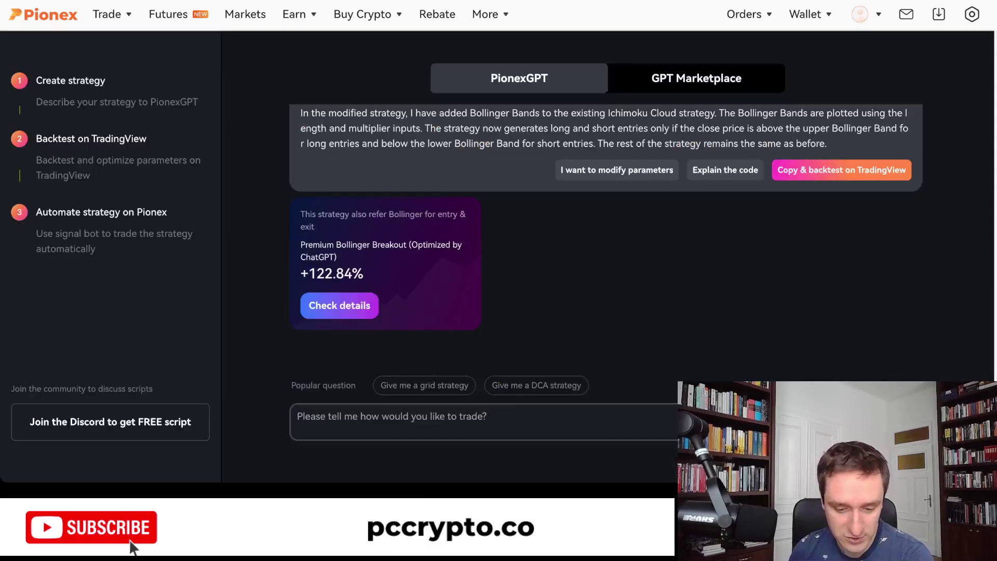
pyautogui.hotkey('alt', 'Left')
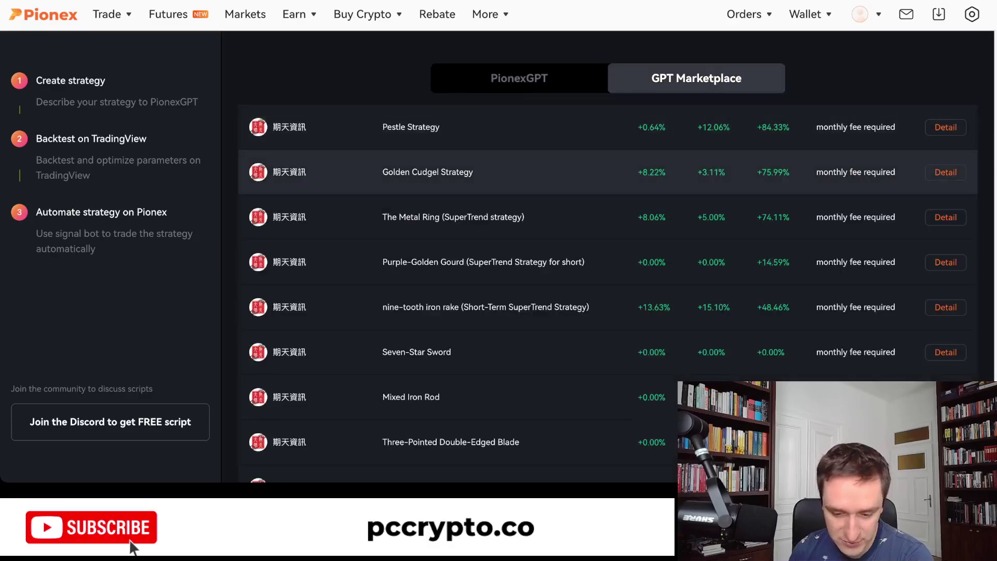
pyautogui.scroll(10, 607, 291)
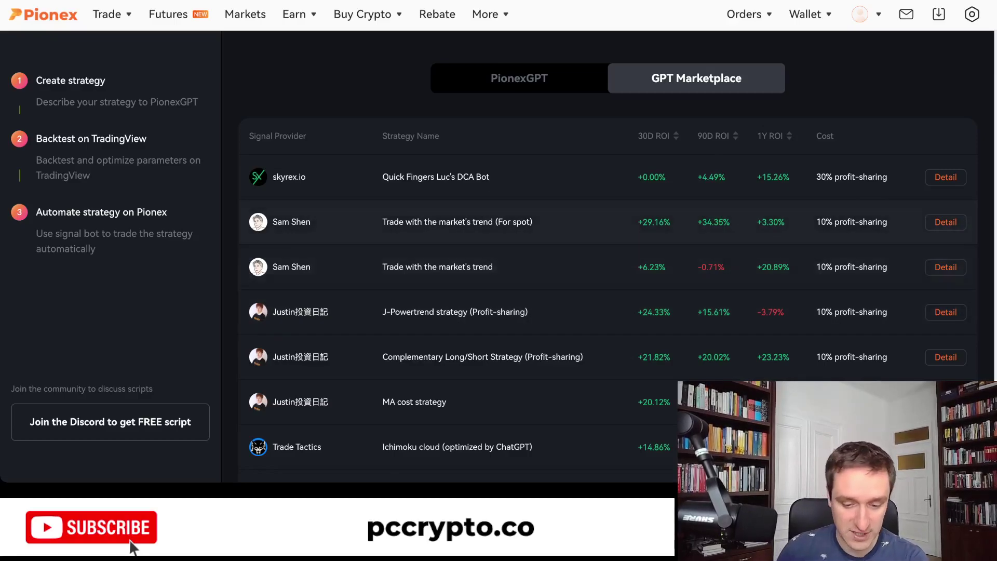
pyautogui.scroll(-1, 607, 266)
pyautogui.scroll(1, 607, 312)
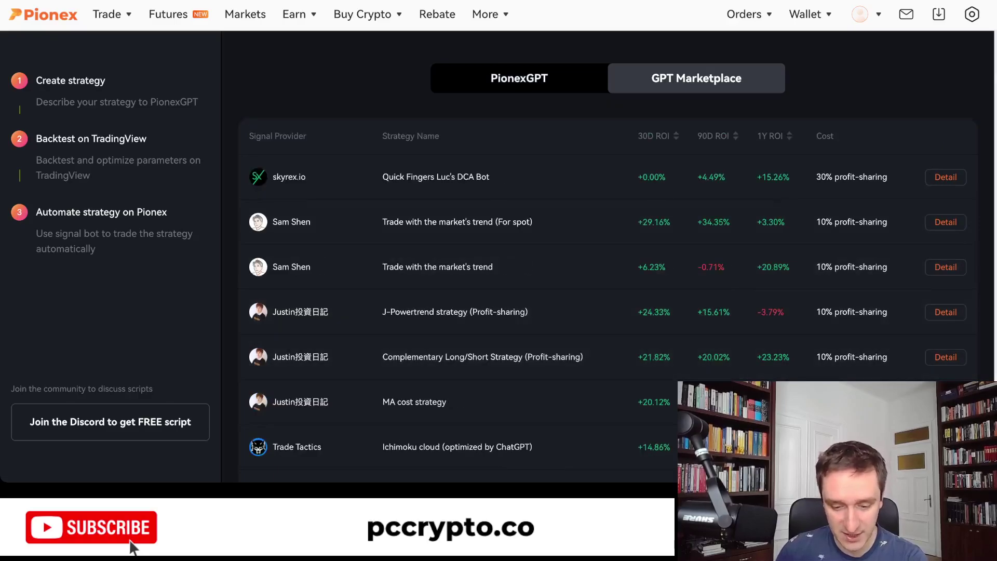
pyautogui.click(520, 78)
pyautogui.scroll(15, 606, 233)
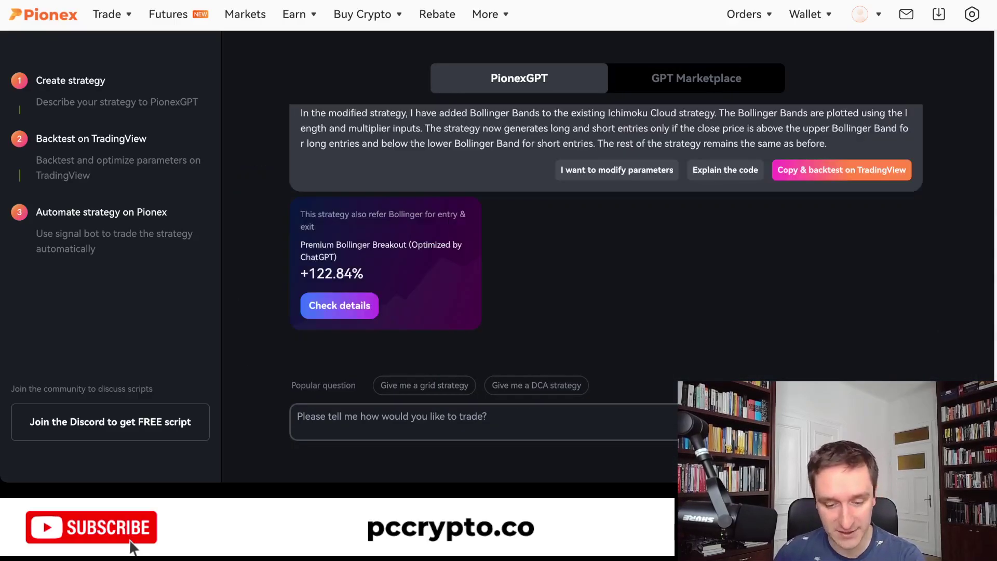
pyautogui.scroll(10, 606, 233)
pyautogui.scroll(2, 606, 233)
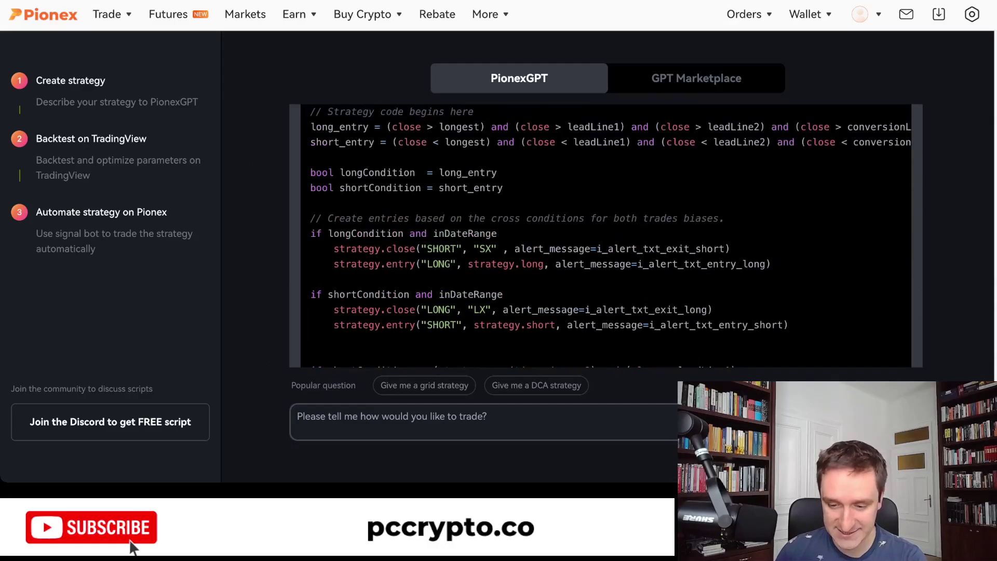